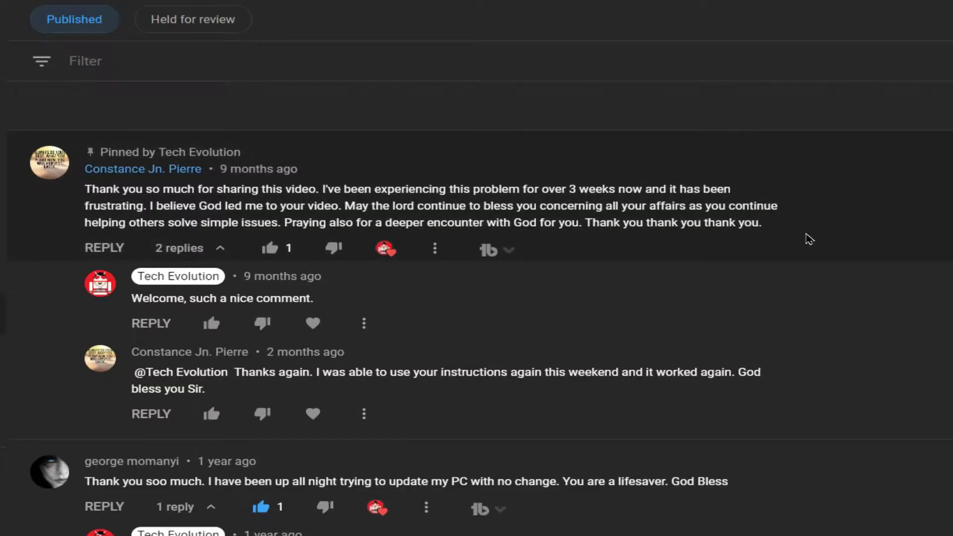
- Switch to Edge and run the Google search for msvcr110.dll
scroll(809, 239, down, 6)
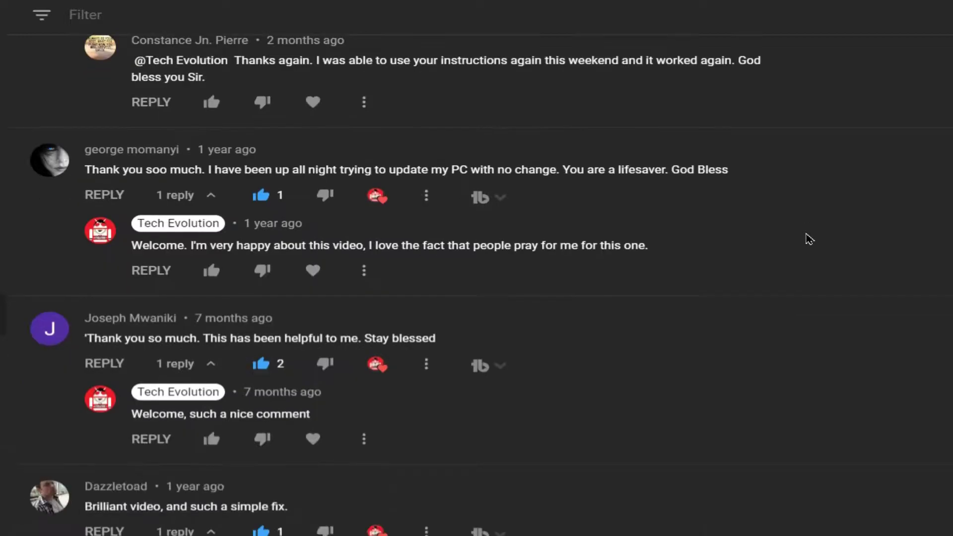
scroll(809, 240, down, 3)
scroll(810, 240, down, 4)
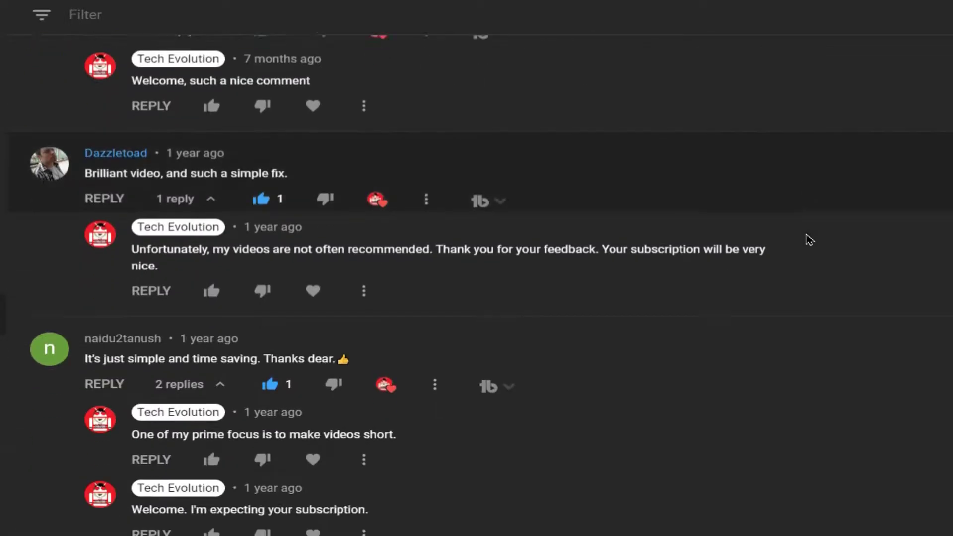
scroll(809, 240, down, 8)
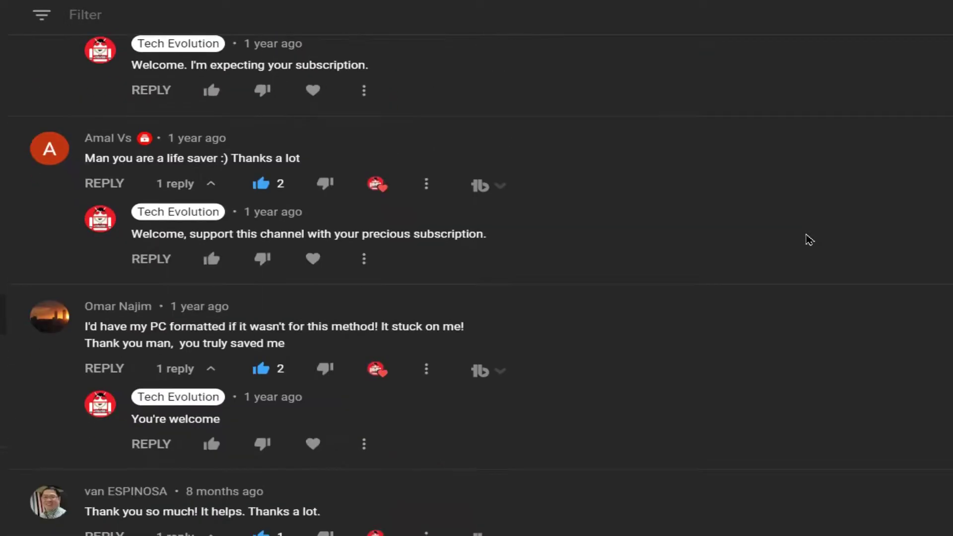
scroll(809, 239, down, 10)
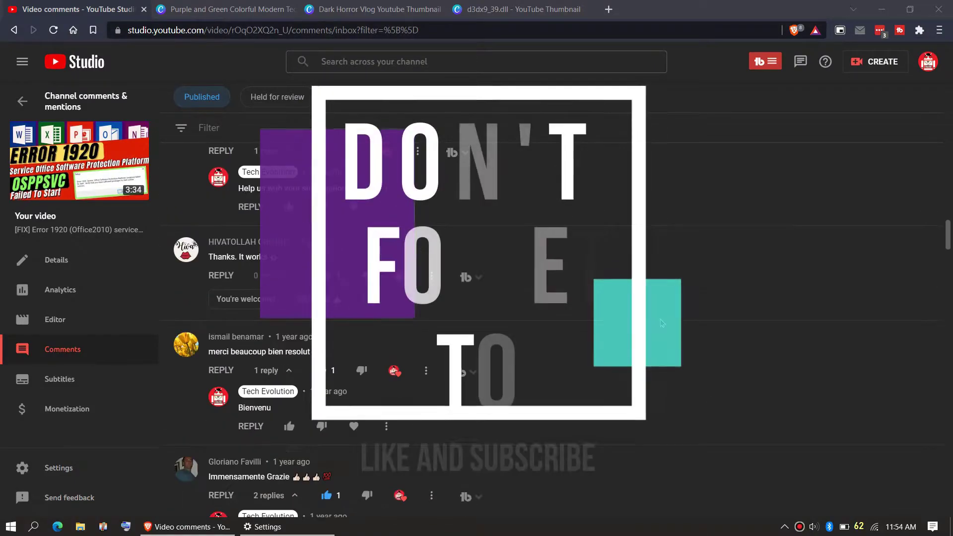
scroll(662, 323, down, 9)
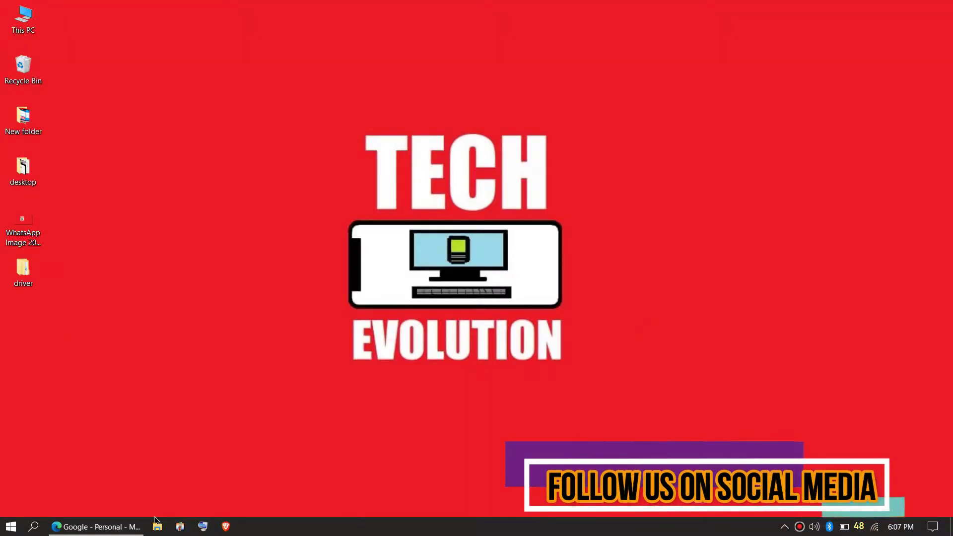
click(133, 527)
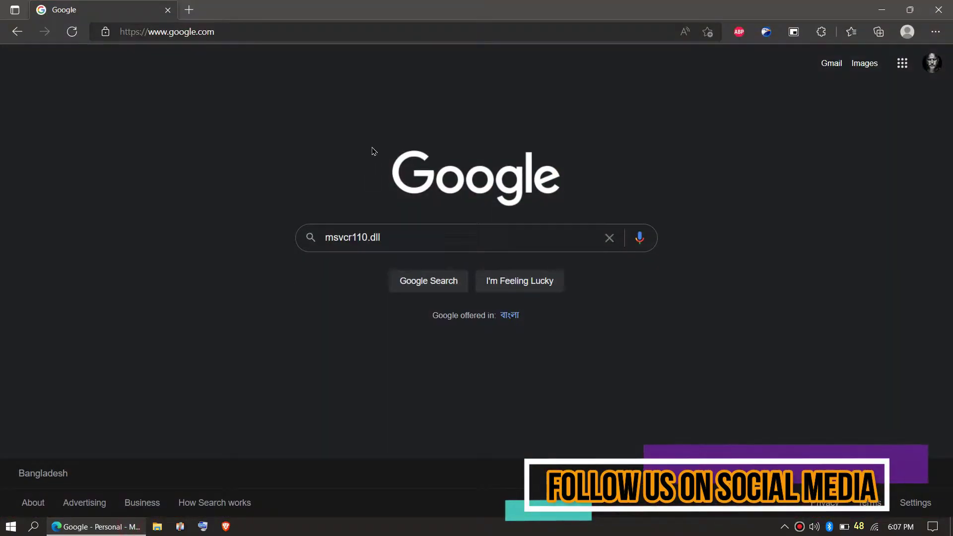
click(423, 242)
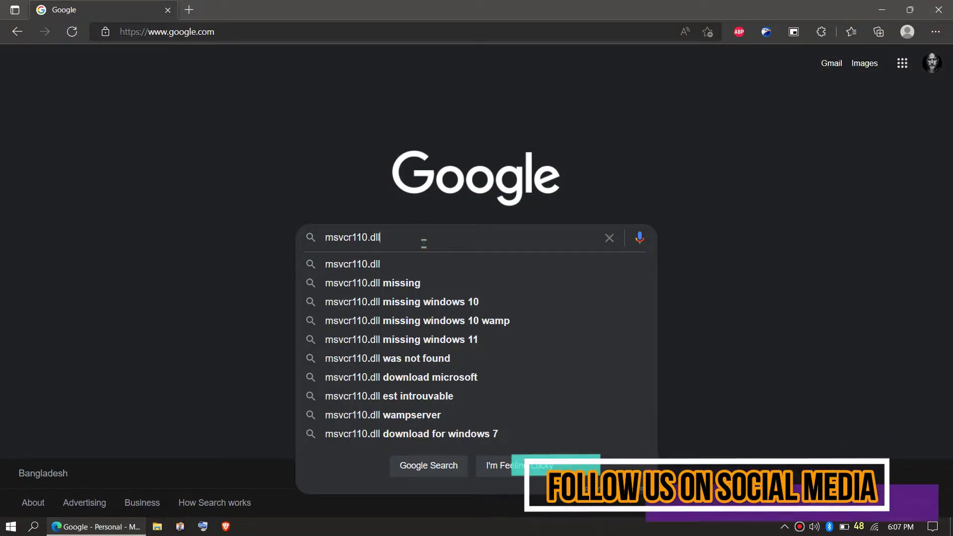
key(Return)
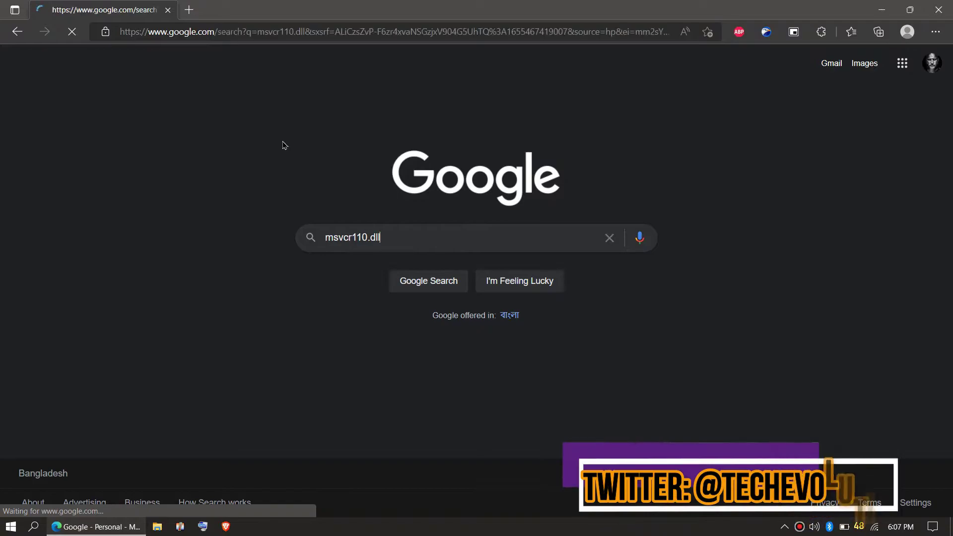
- Open the first DLL-files.com result for msvcr110.dll
scroll(238, 170, down, 2)
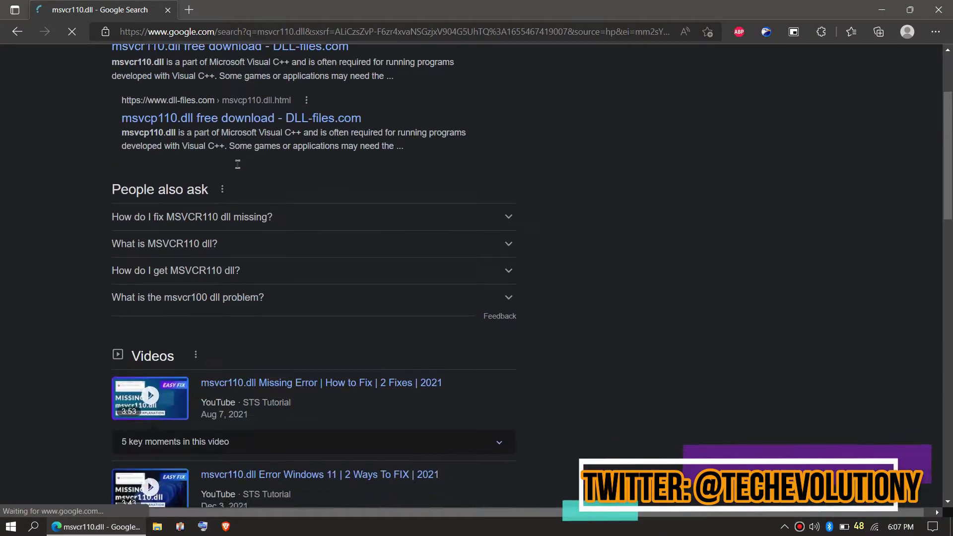
scroll(238, 169, down, 5)
scroll(443, 247, down, 9)
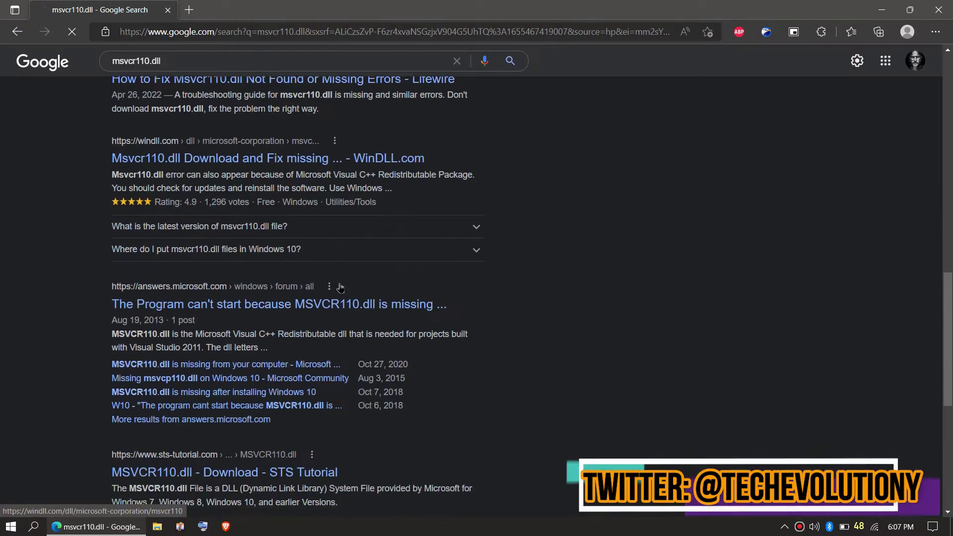
scroll(476, 286, up, 11)
scroll(476, 287, up, 6)
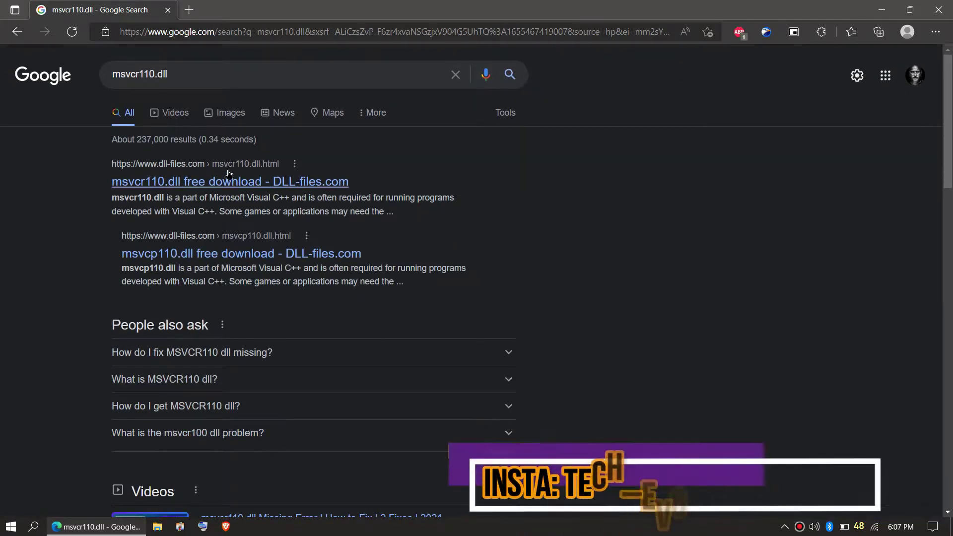
click(193, 192)
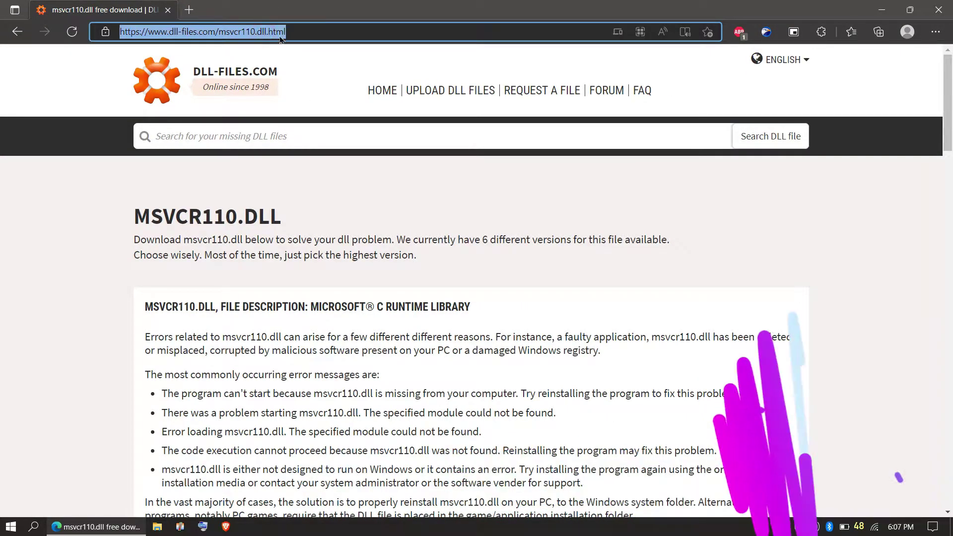
- Scroll to the version list and highlight the 64-bit 11.0.51106.1 msvcr110.dll entry
scroll(406, 232, down, 6)
scroll(405, 231, down, 8)
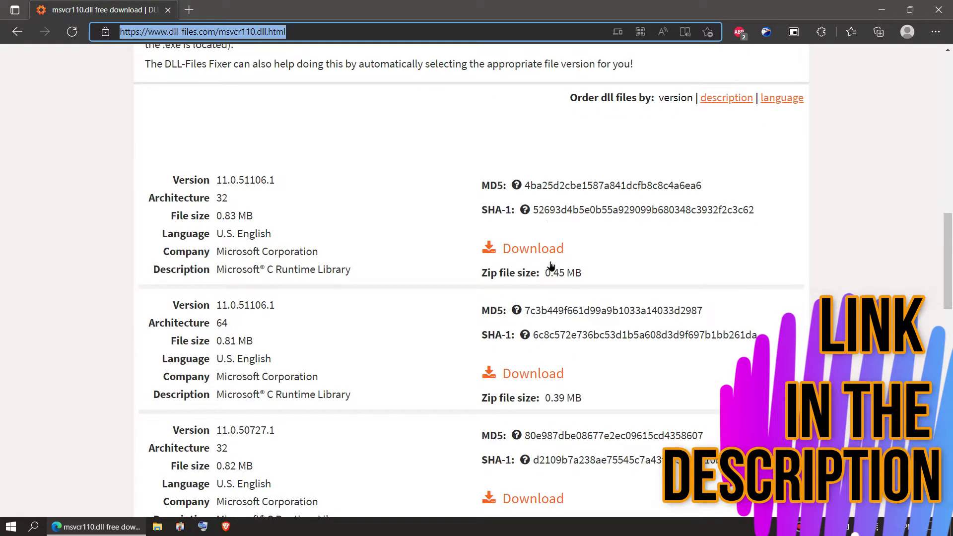
drag(227, 198, 217, 171)
drag(238, 326, 187, 316)
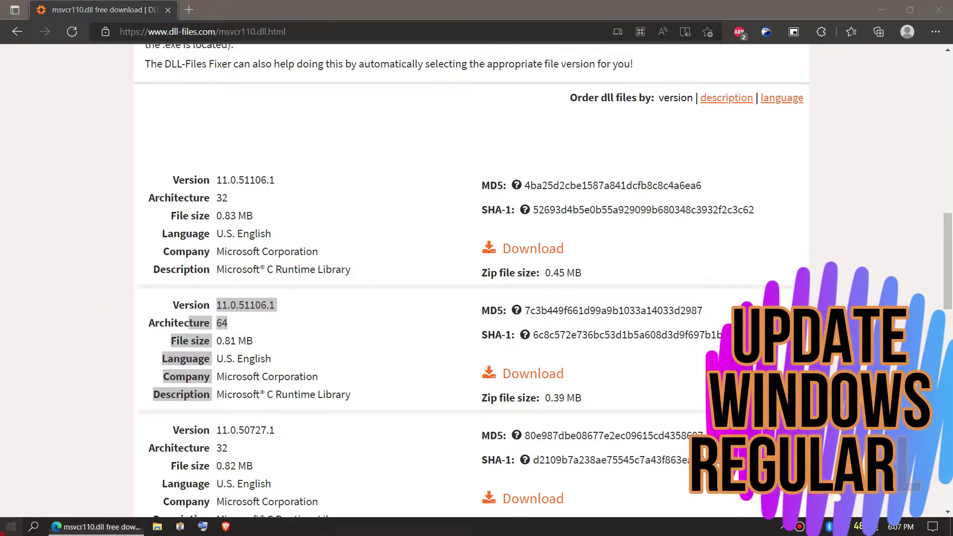
key(super)
text(sy)
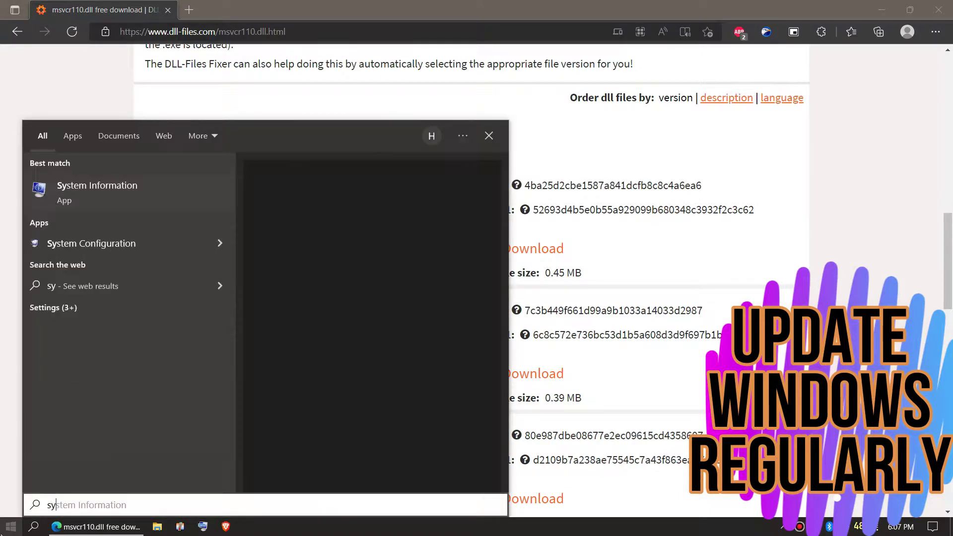
text(s)
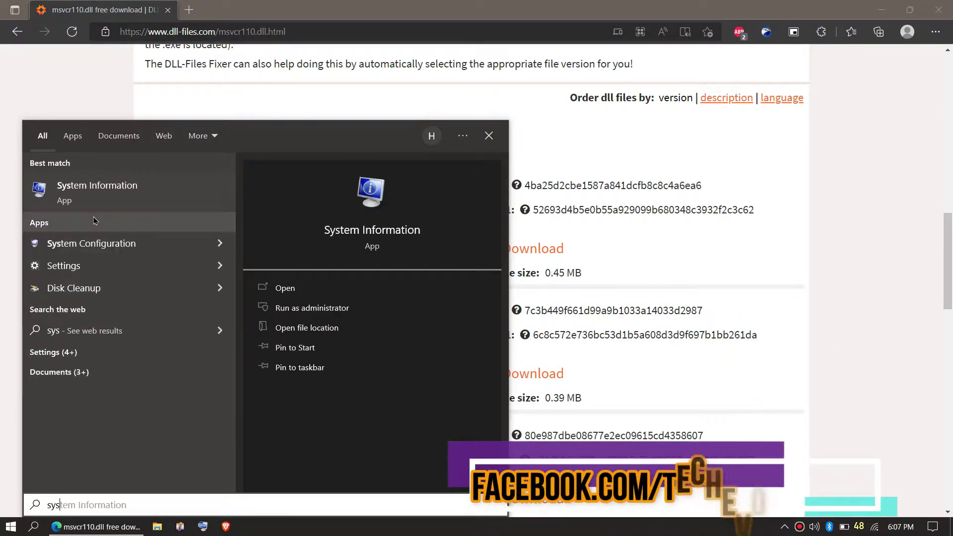
click(77, 192)
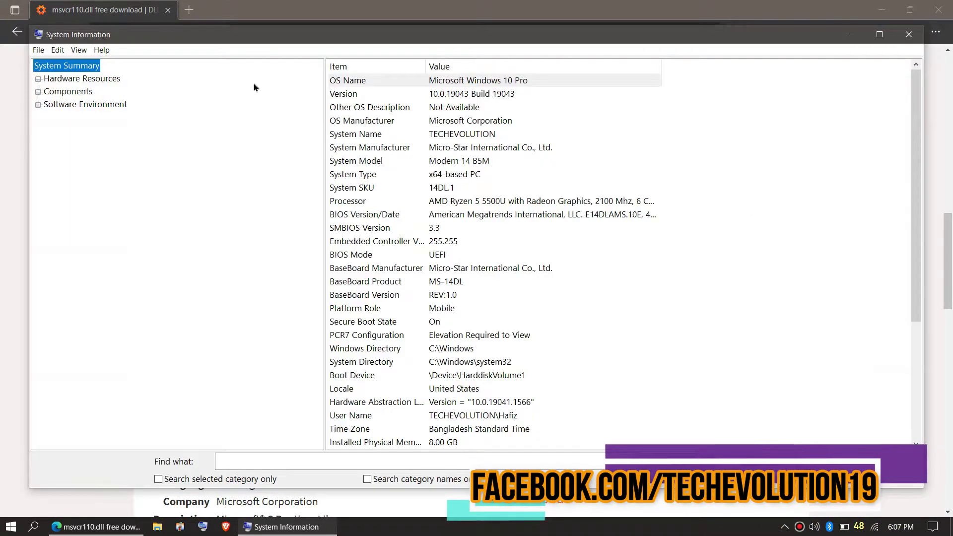
click(438, 175)
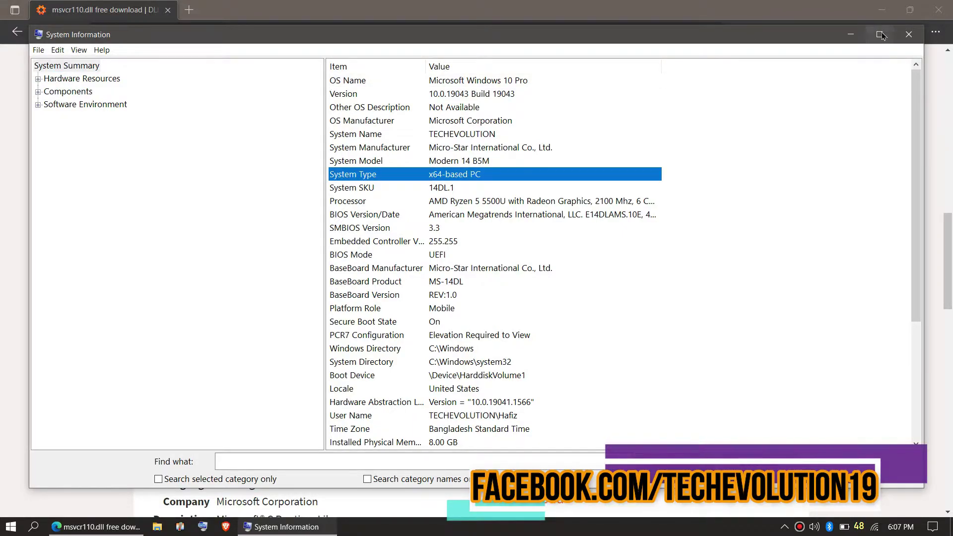
click(910, 36)
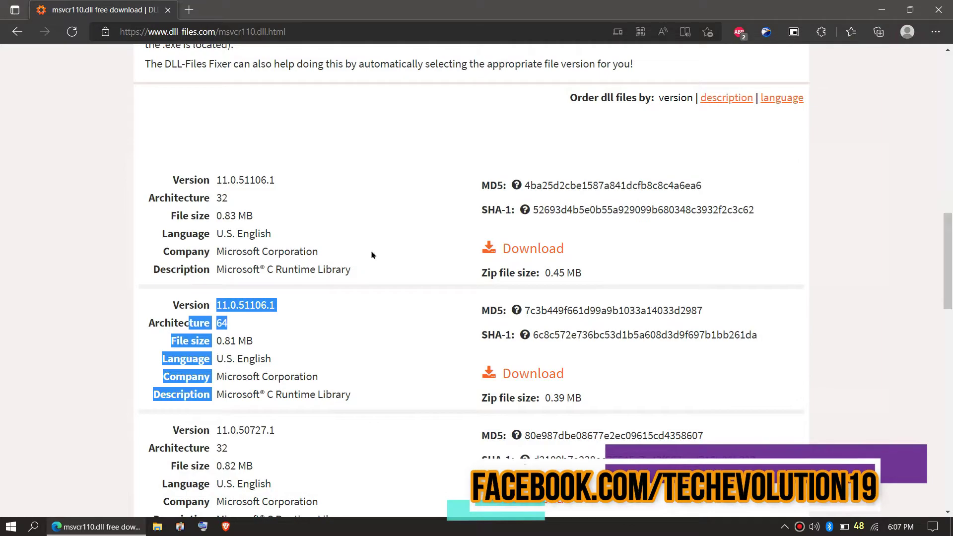
- Download the 64-bit msvcr110.zip through EagleGet, open it and select msvcr110.dll
click(517, 375)
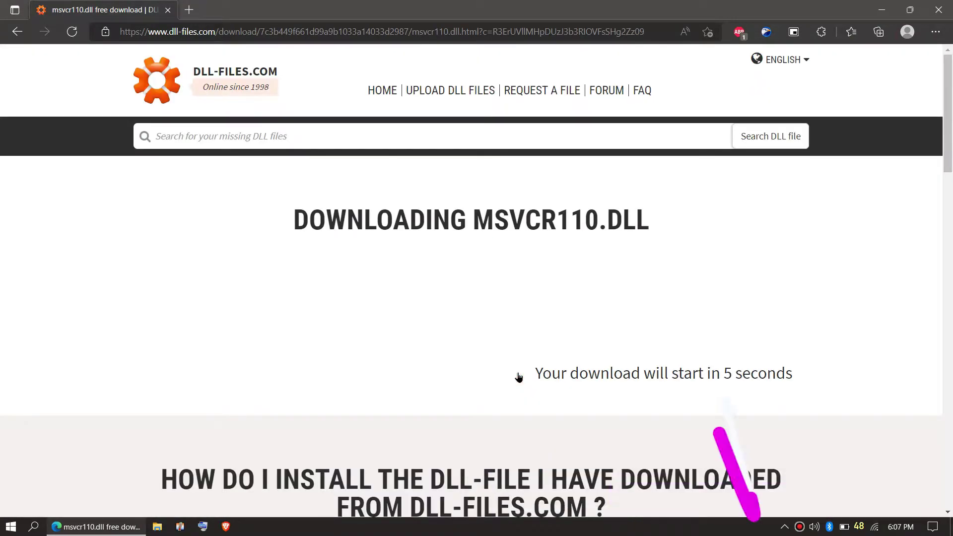
scroll(497, 415, down, 8)
scroll(550, 413, down, 3)
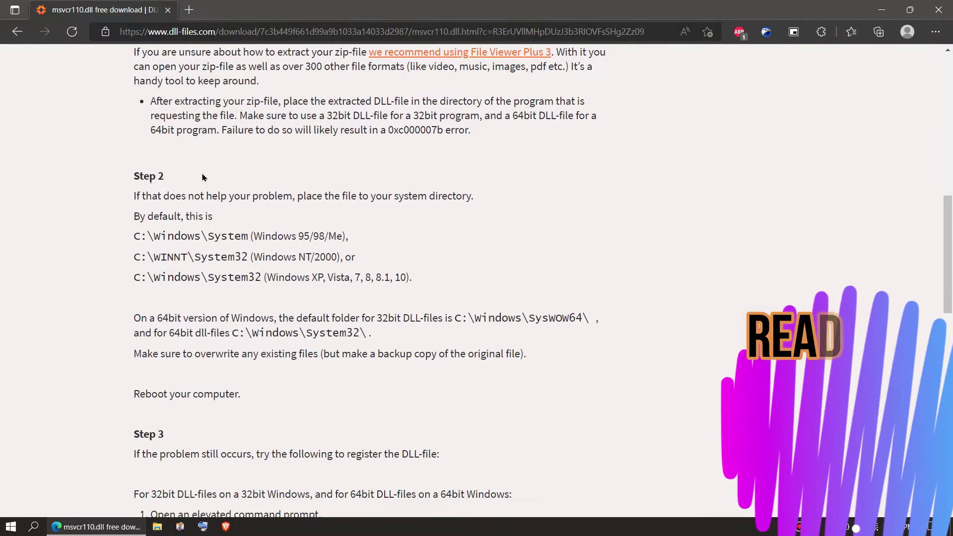
drag(193, 195, 377, 388)
scroll(378, 388, up, 10)
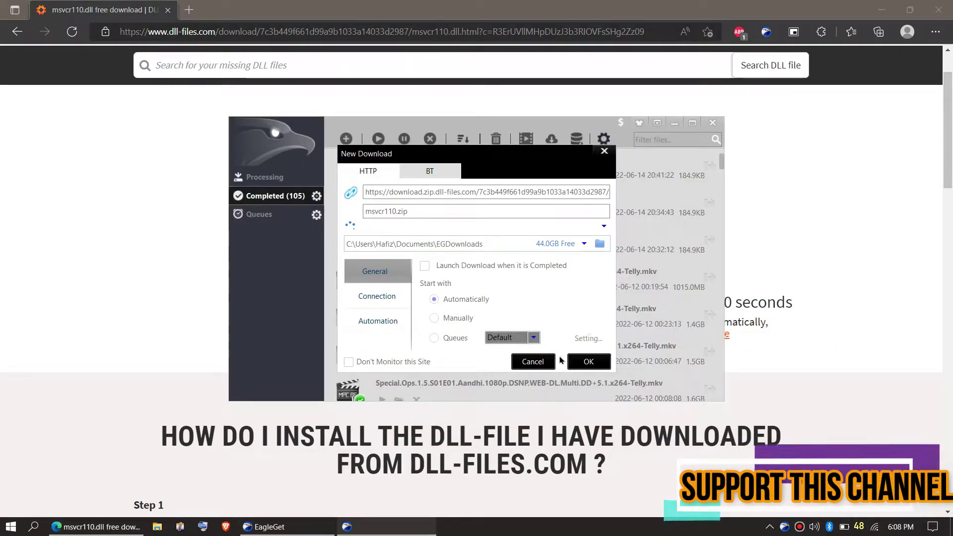
click(587, 361)
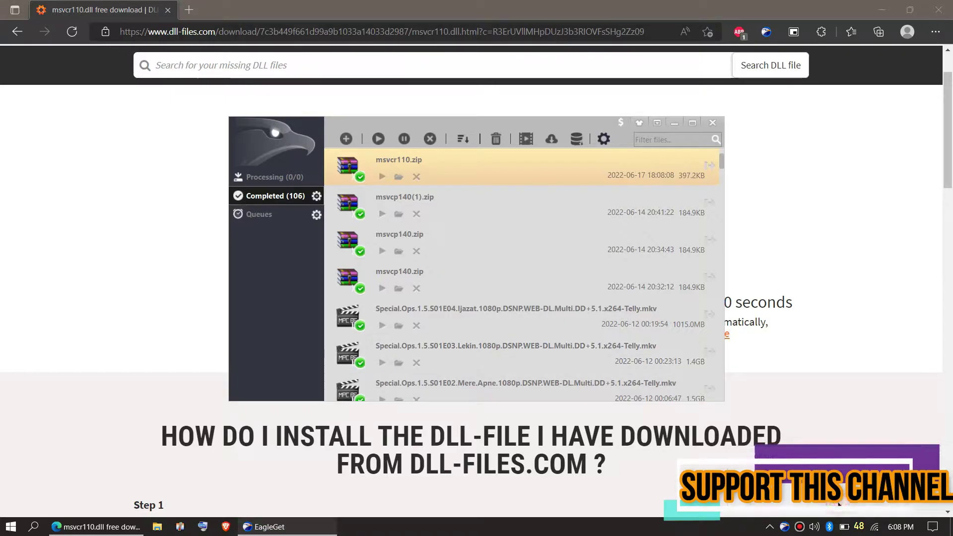
click(838, 504)
click(326, 247)
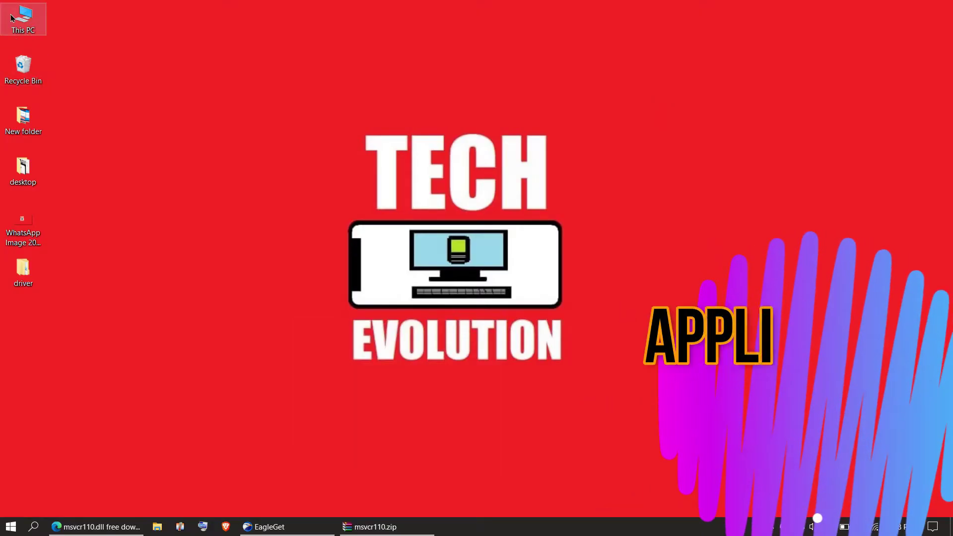
- Open the C:\Windows\System32 folder in File Explorer
double_click(11, 18)
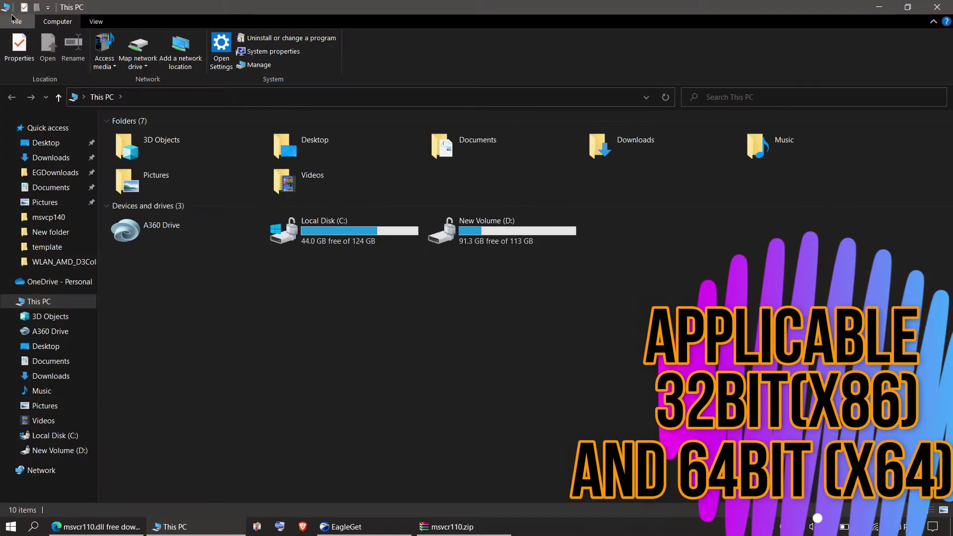
double_click(351, 238)
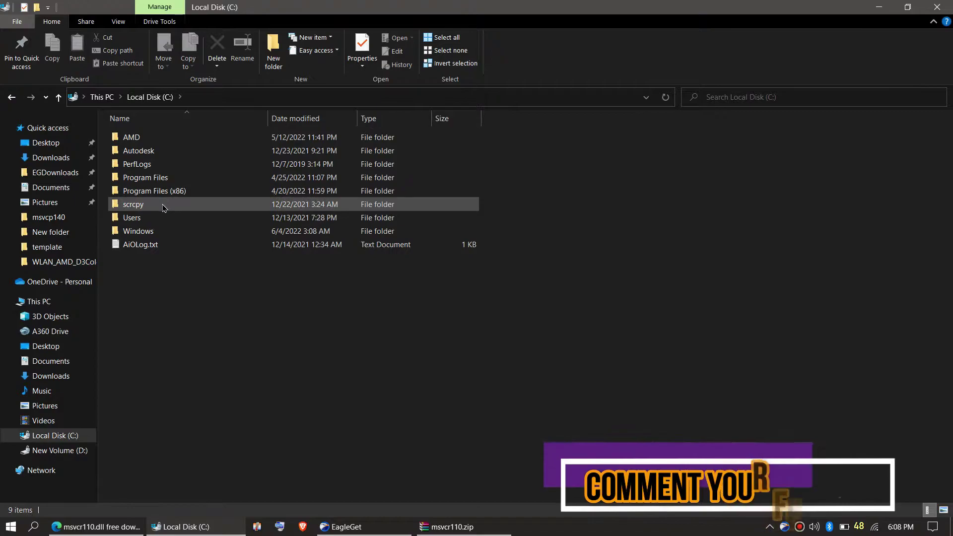
double_click(166, 232)
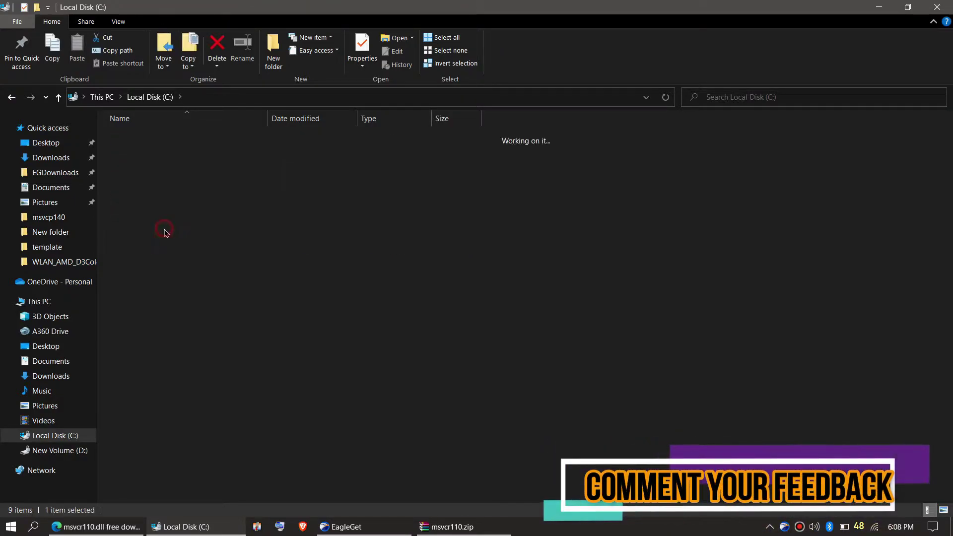
scroll(614, 335, down, 6)
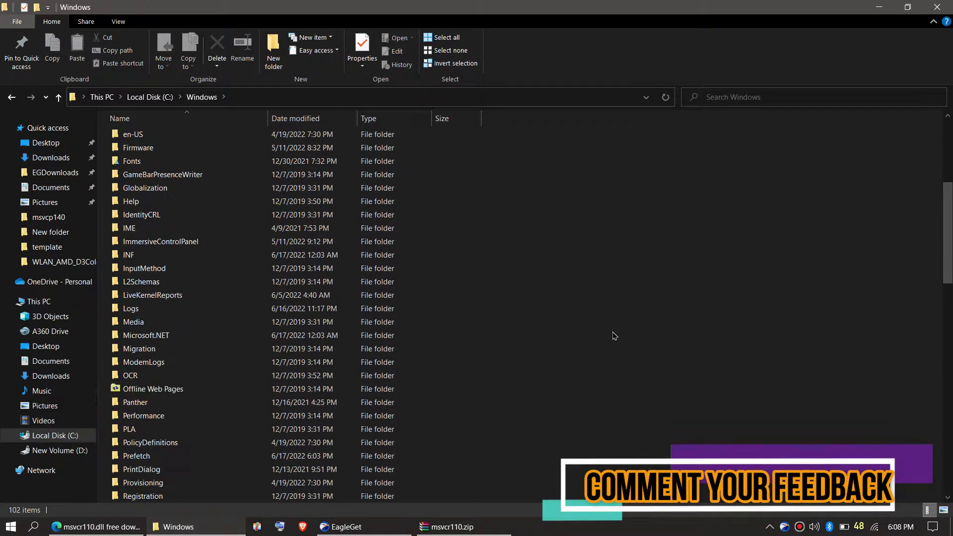
scroll(614, 335, down, 8)
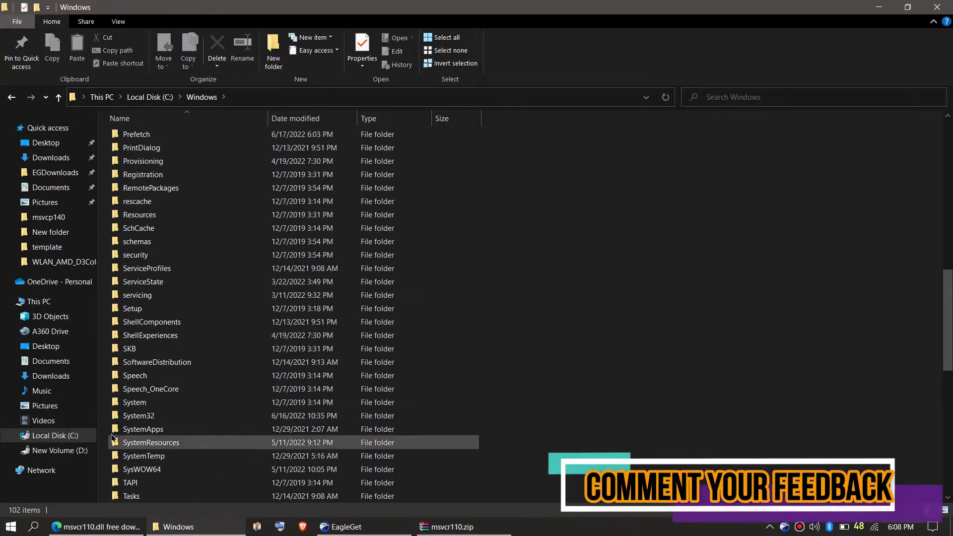
click(143, 422)
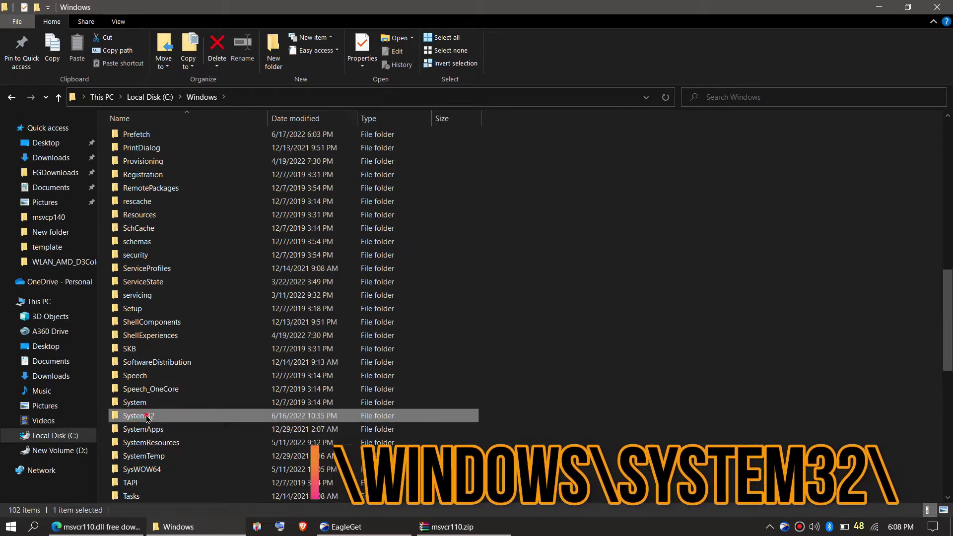
double_click(142, 423)
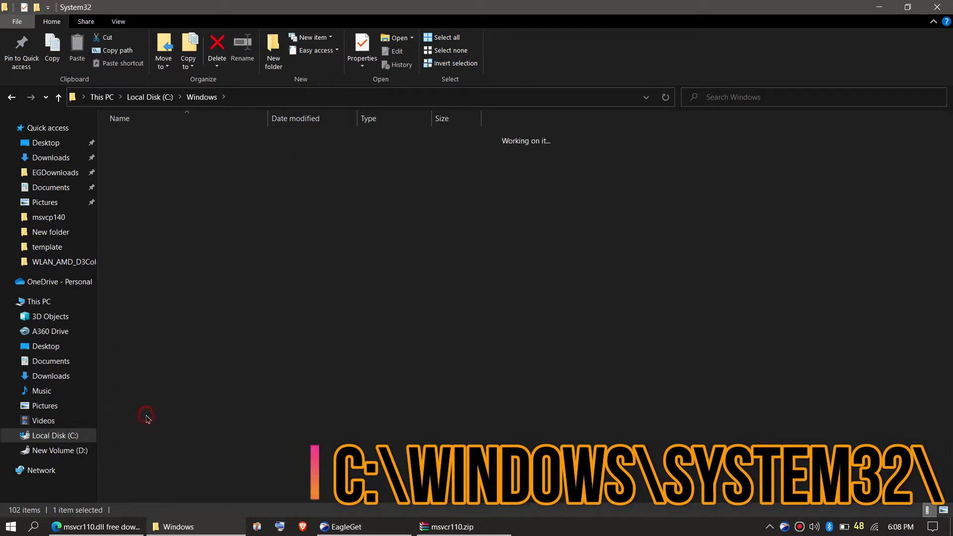
- Drag msvcr110.dll from the archive into System32, replacing the existing file
click(455, 528)
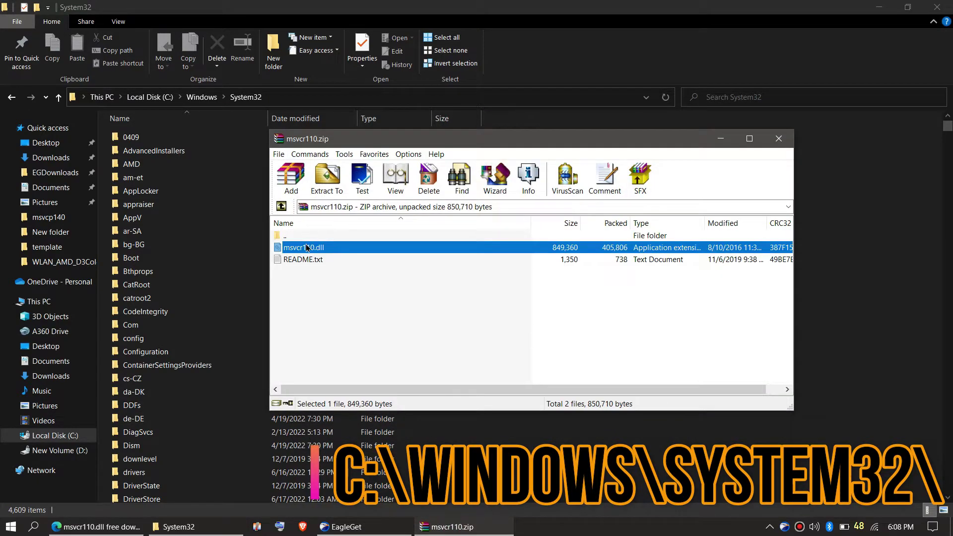
drag(858, 275, 859, 277)
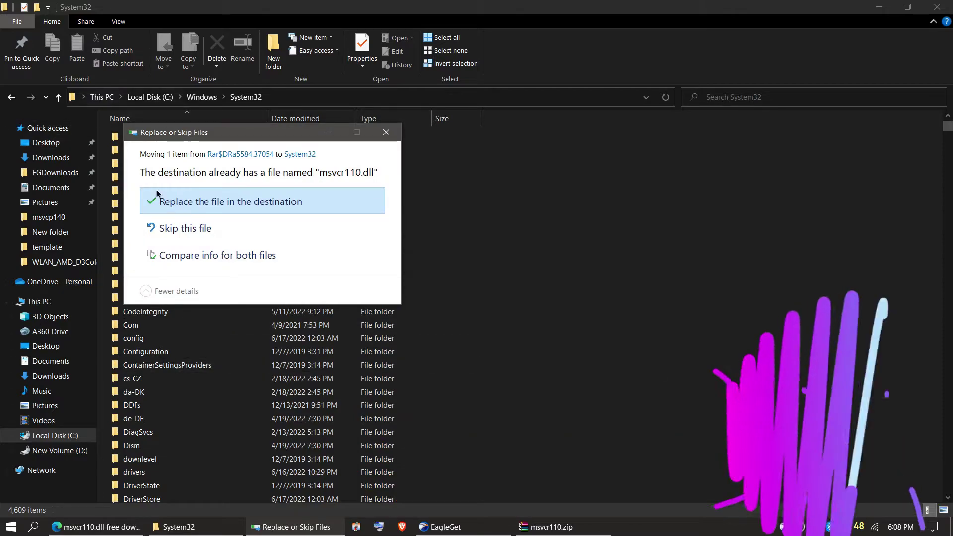
click(293, 201)
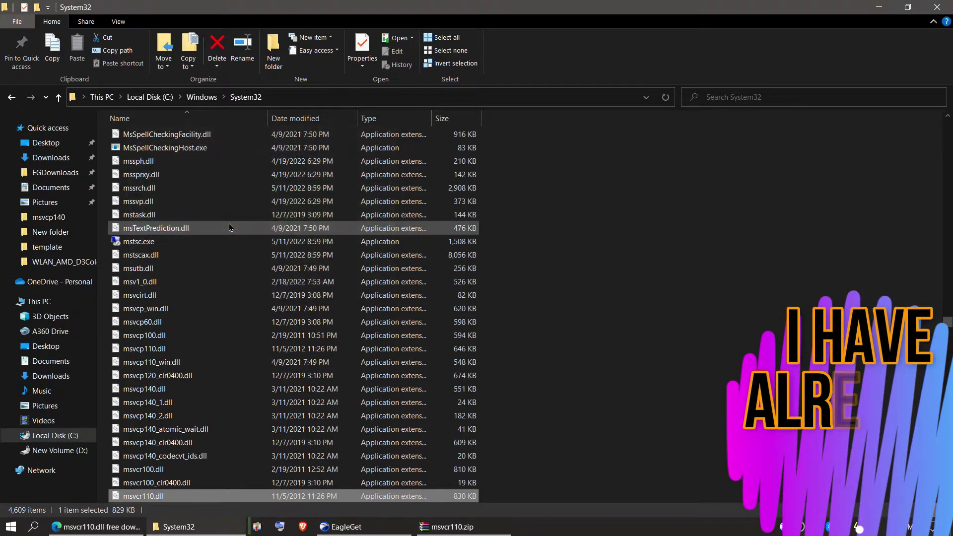
click(797, 95)
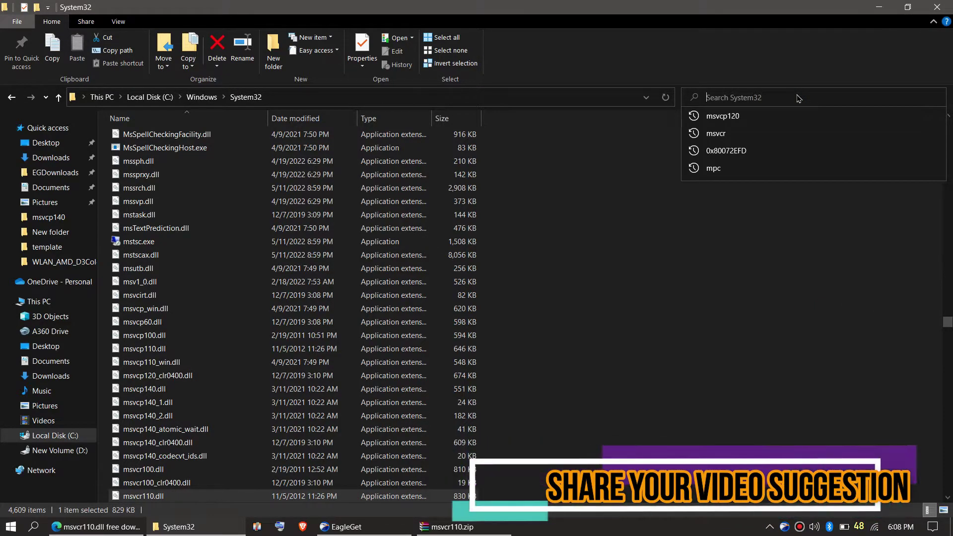
- Search System32 for msvcr110 and select the msvcr110.dll (829 KB) result
key(Return)
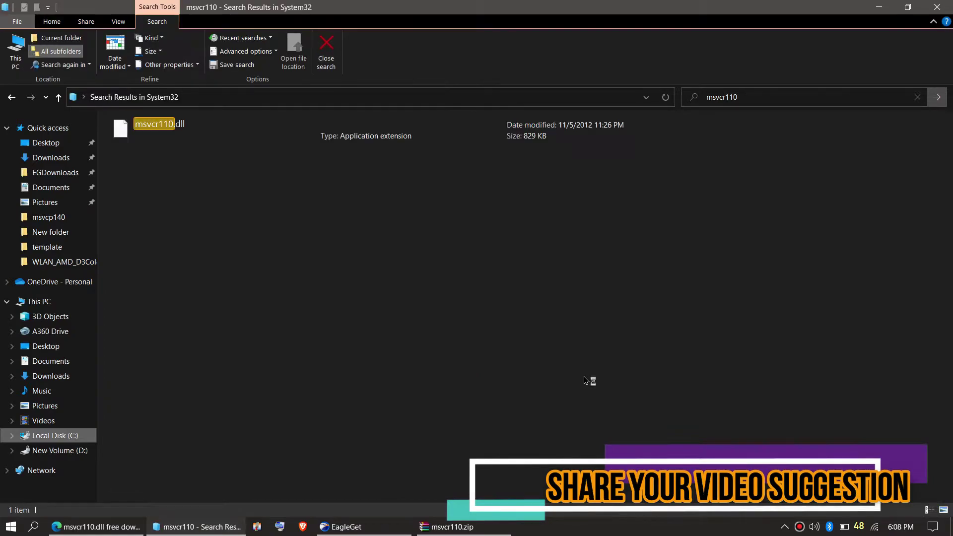
click(232, 139)
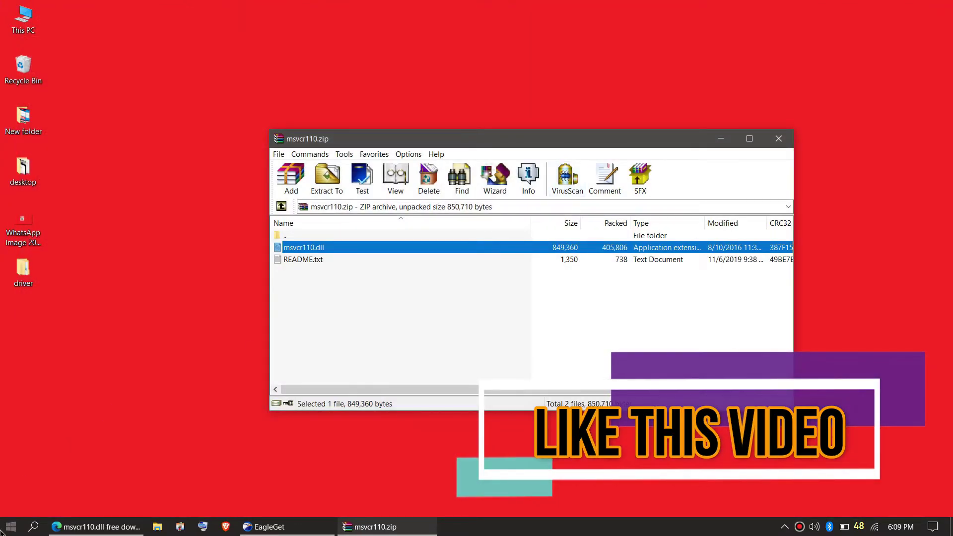
- Open the Start menu and its Power options
click(11, 526)
click(15, 502)
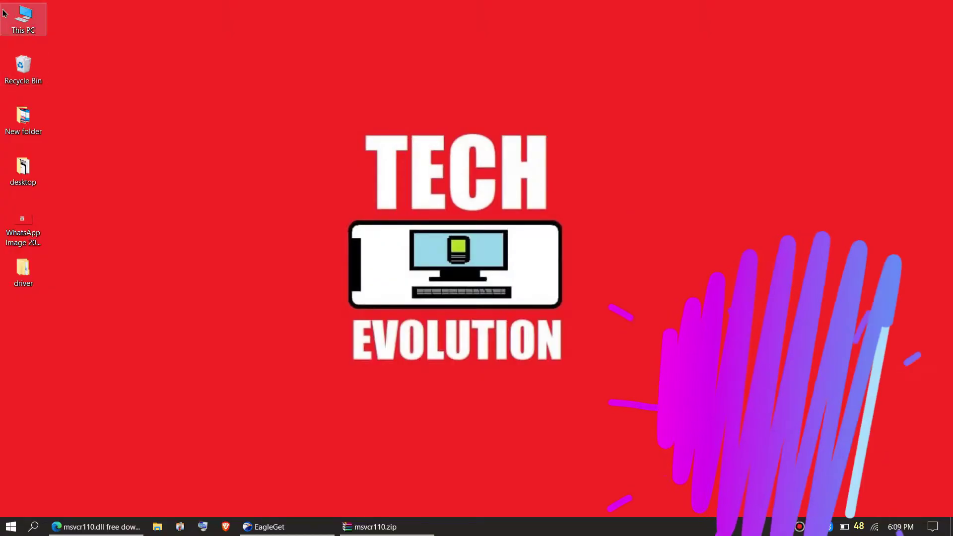
- Open the C:\Windows\SysWOW64 folder from This PC
double_click(23, 19)
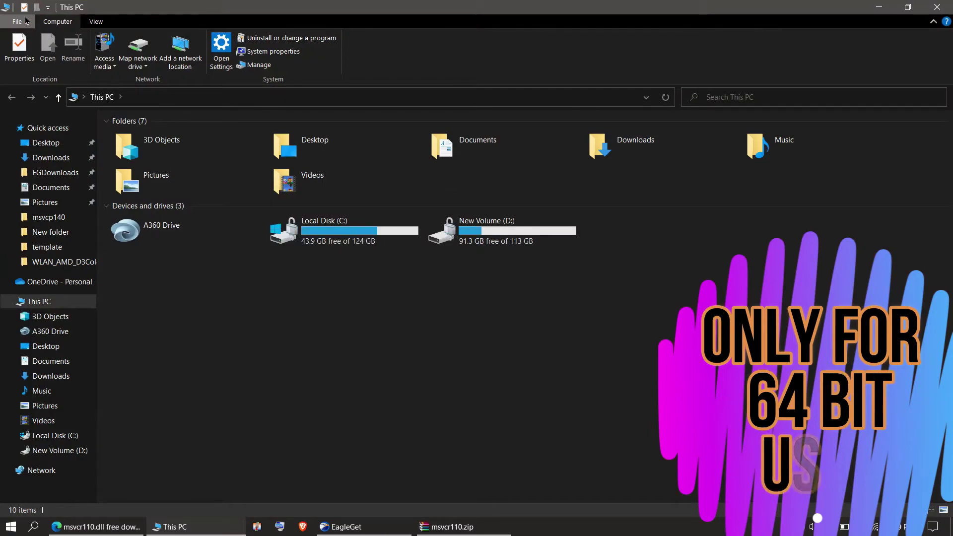
double_click(364, 220)
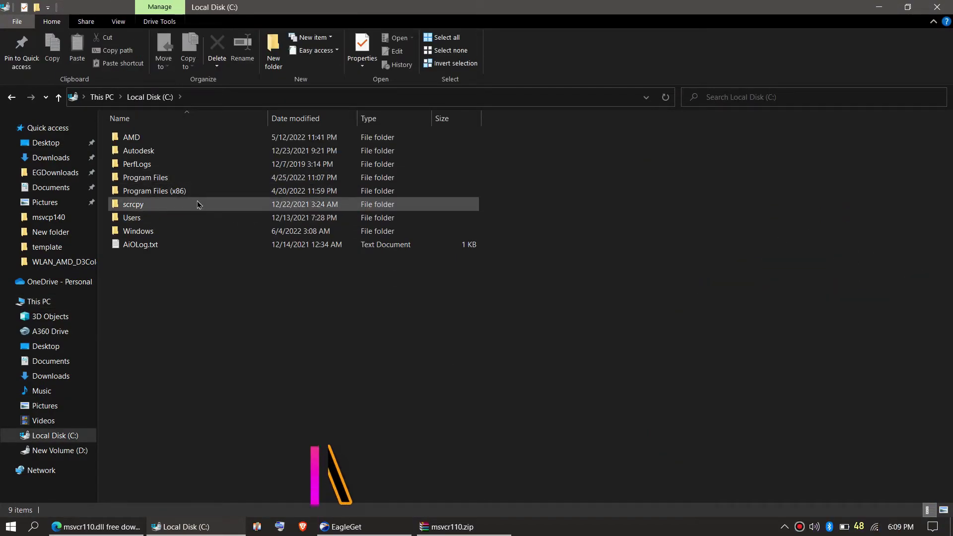
double_click(185, 231)
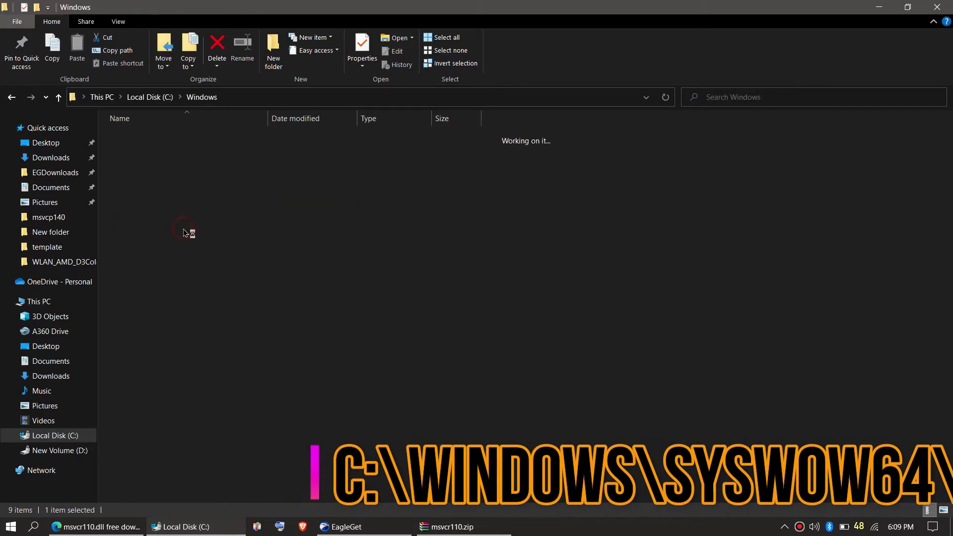
scroll(494, 395, down, 14)
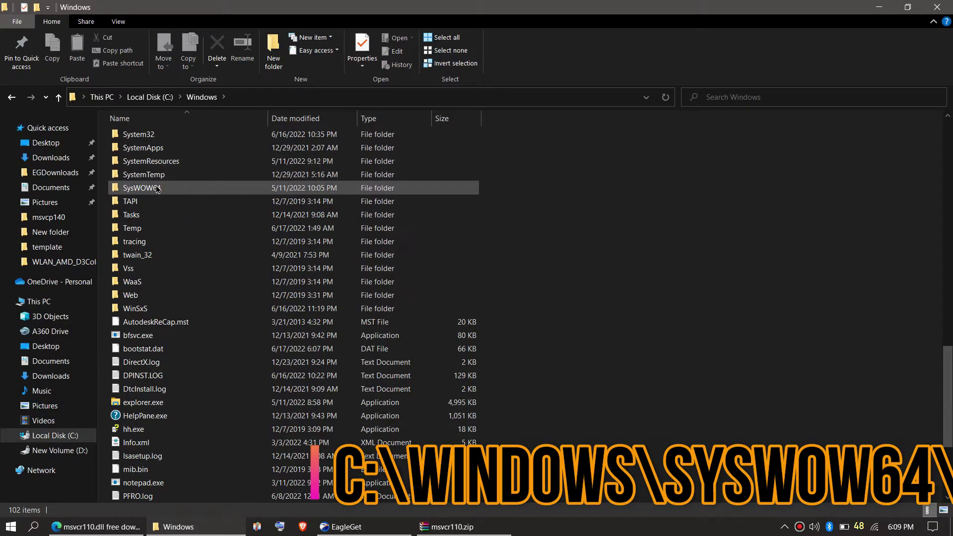
double_click(141, 187)
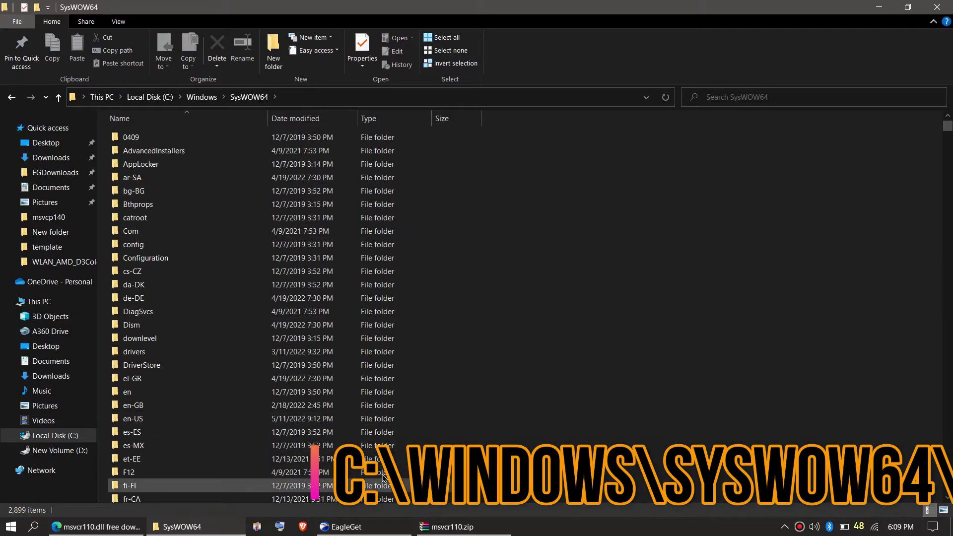
- Drag msvcr110.dll from the archive into SysWOW64, replacing the existing file
click(453, 527)
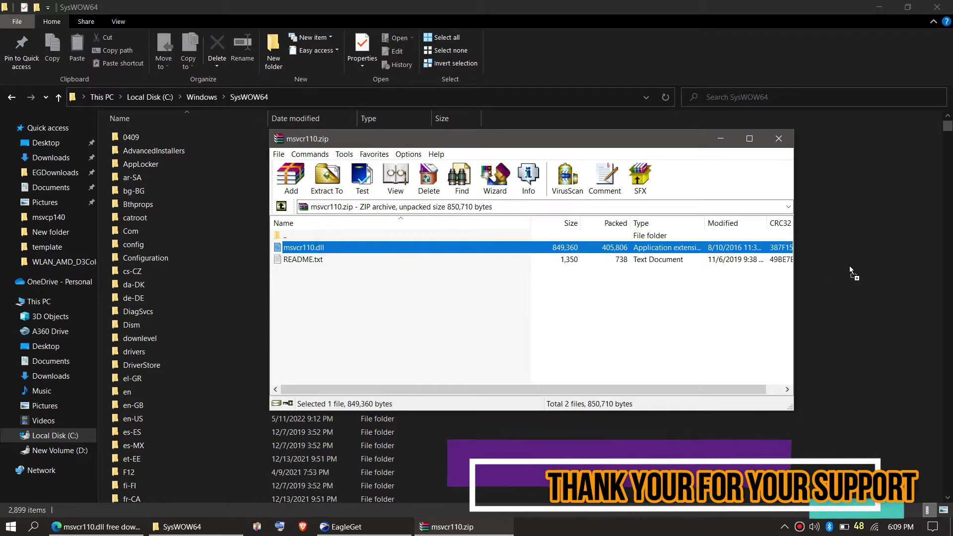
drag(849, 266, 848, 266)
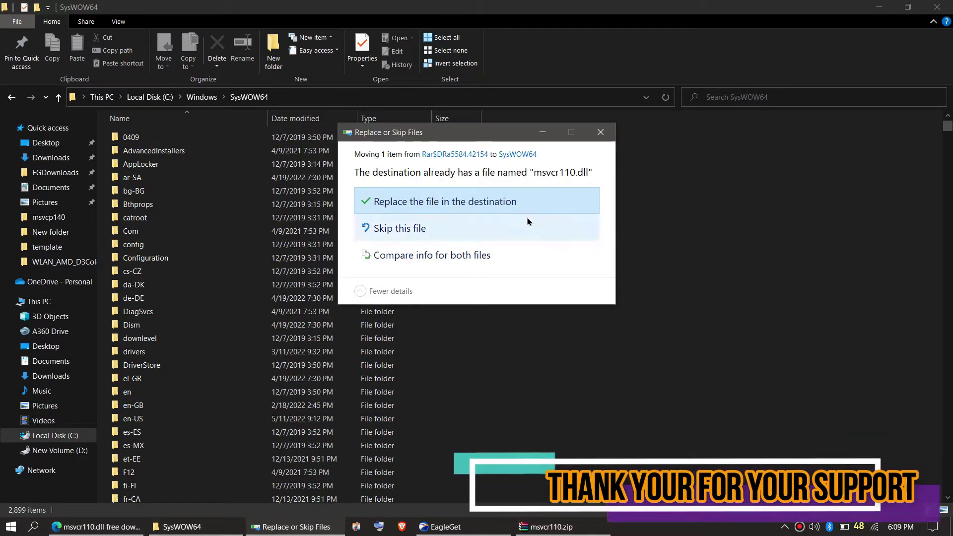
click(465, 209)
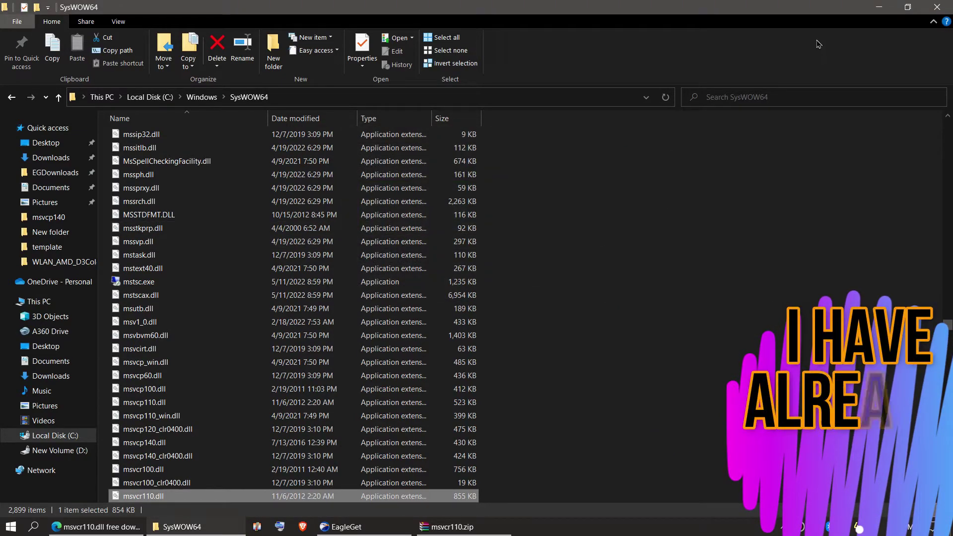
- Rerun the msvcr110 search in SysWOW64 and select the msvcr110.dll (854 KB) result
click(760, 102)
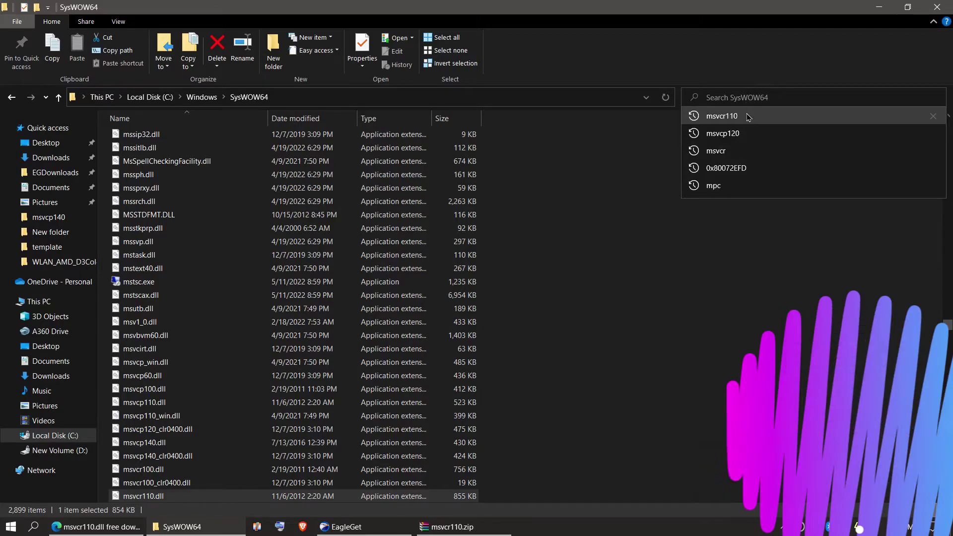
click(748, 116)
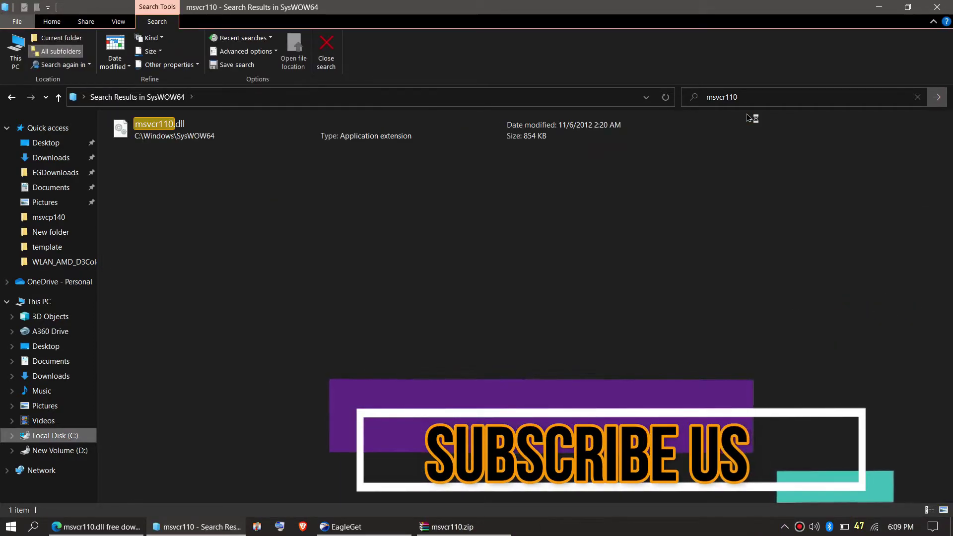
click(236, 124)
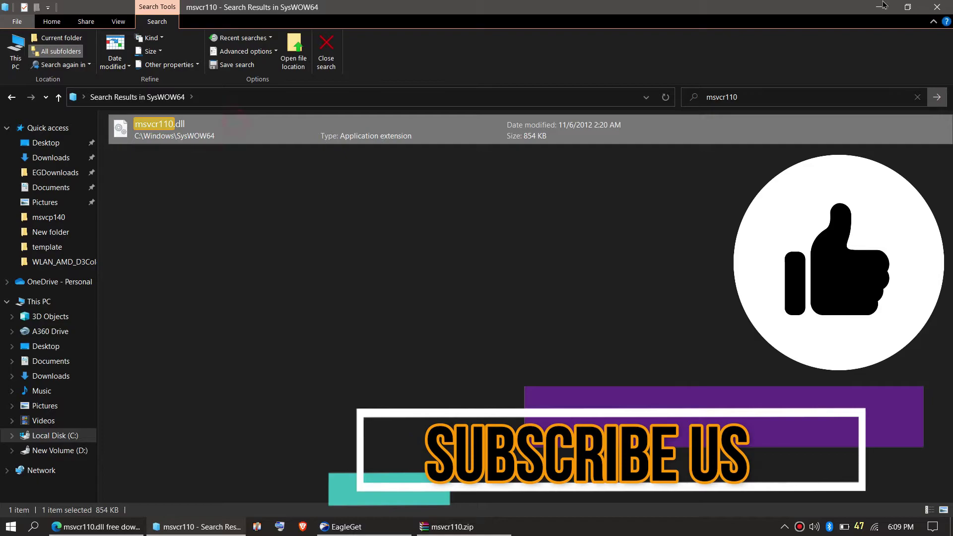
- Close the search window, restart Windows, then return to Edge's Google results
click(939, 11)
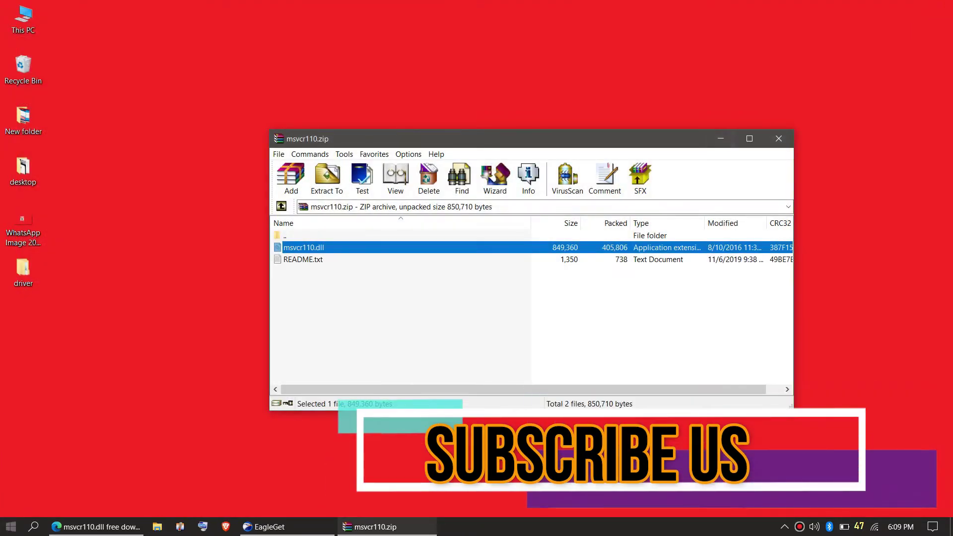
click(7, 527)
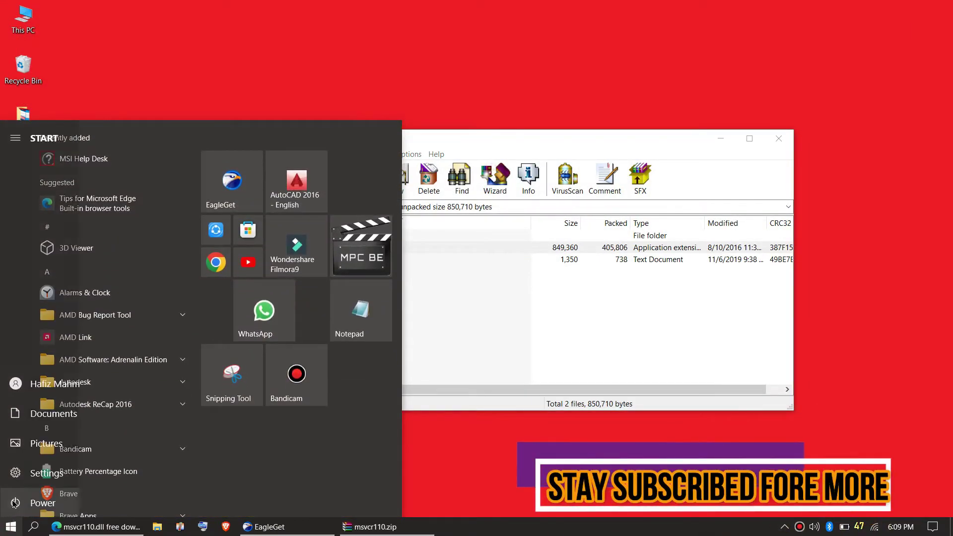
click(20, 503)
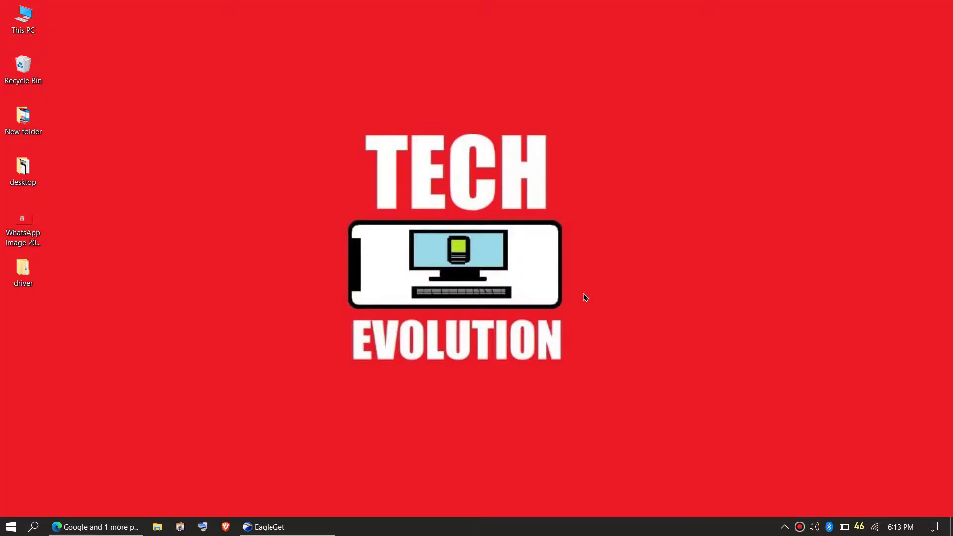
click(85, 520)
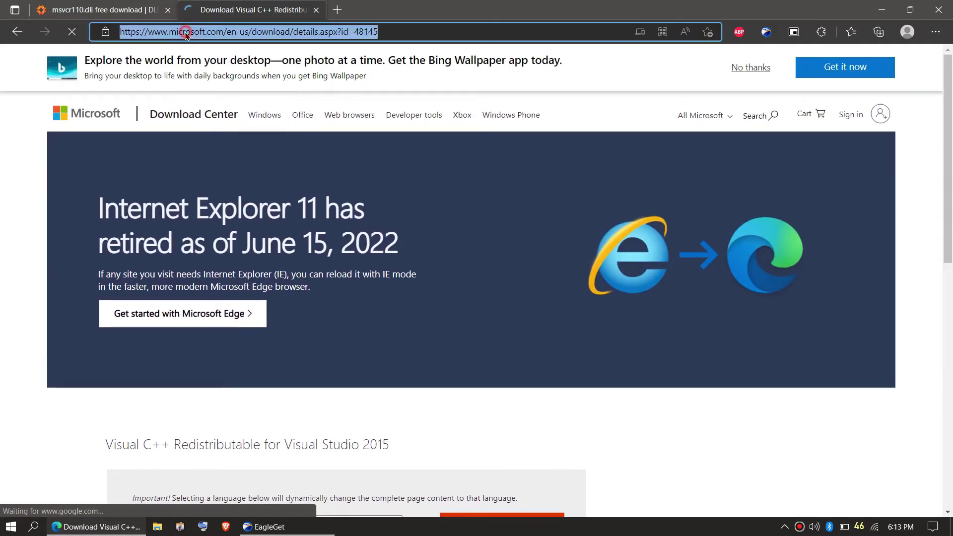
- Choose vc_redist.x64.exe (13.9 MB) on Microsoft's Visual C++ 2015 download page and continue
scroll(79, 243, down, 3)
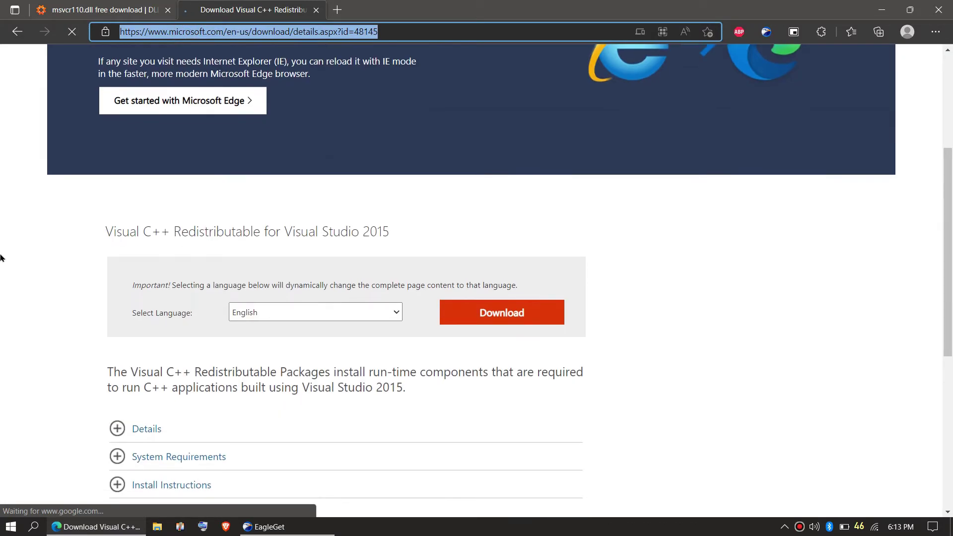
click(510, 320)
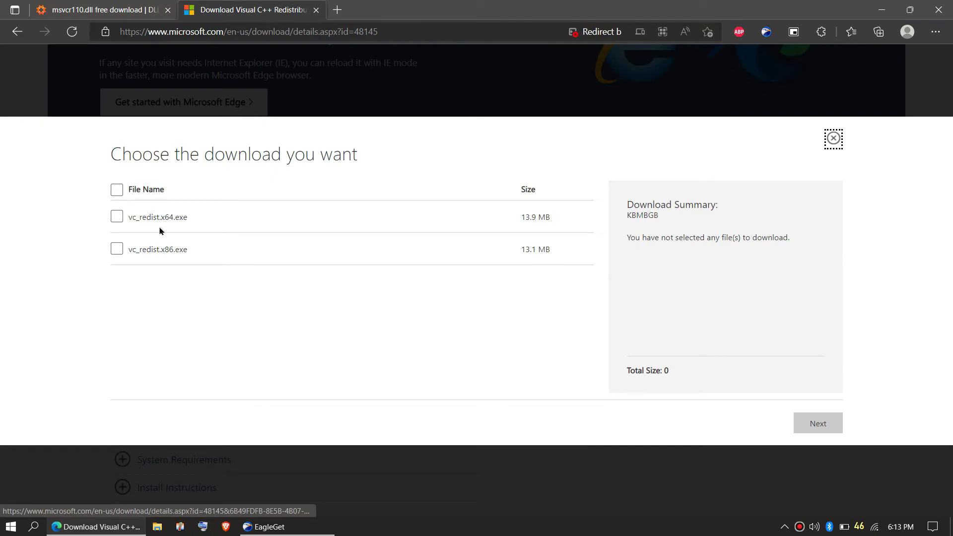
click(117, 217)
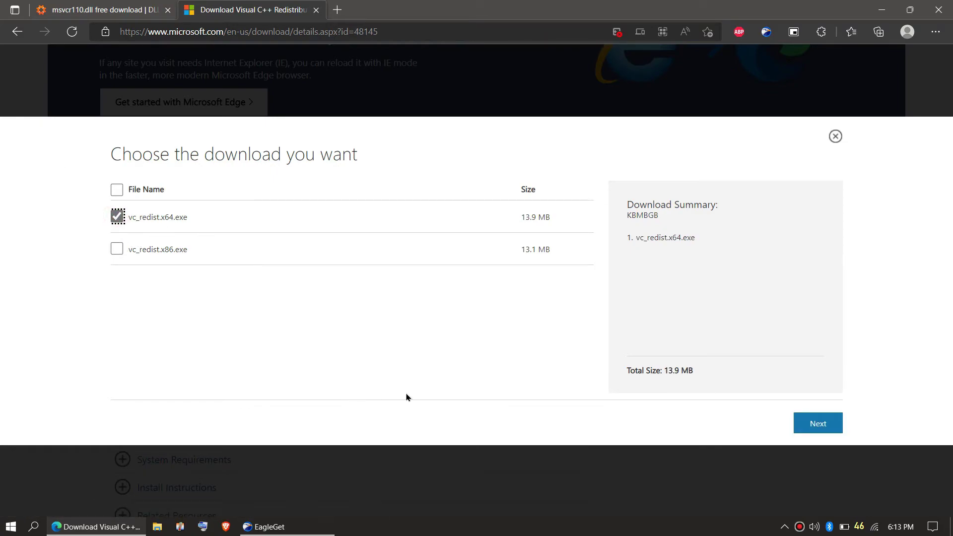
click(826, 424)
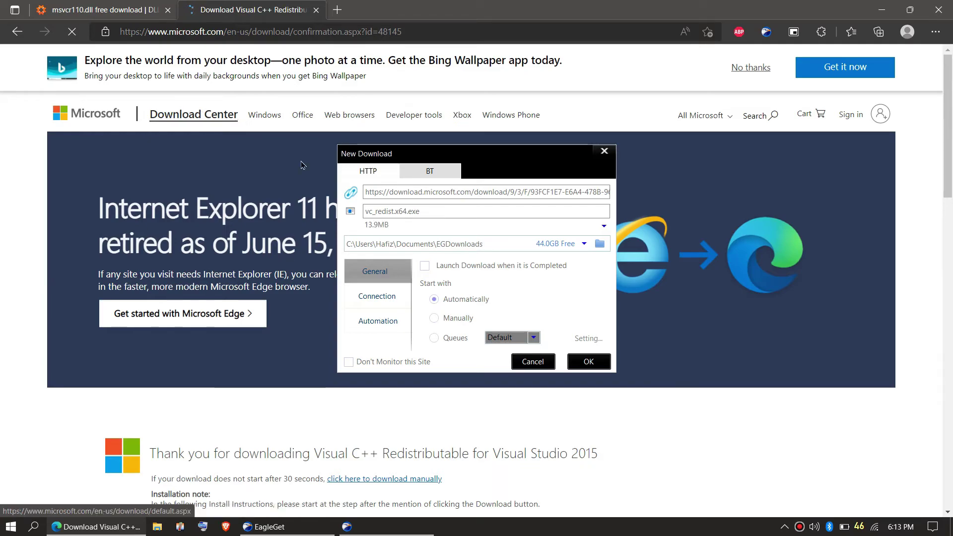
- Confirm the EagleGet download is vc_redist.x64.exe (13.9 MB), saving into EGDownloads
click(410, 211)
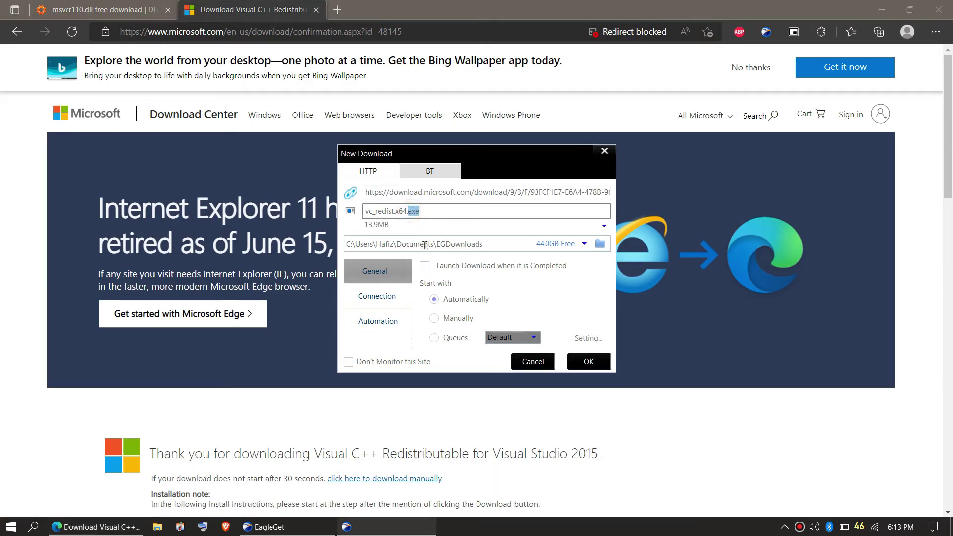